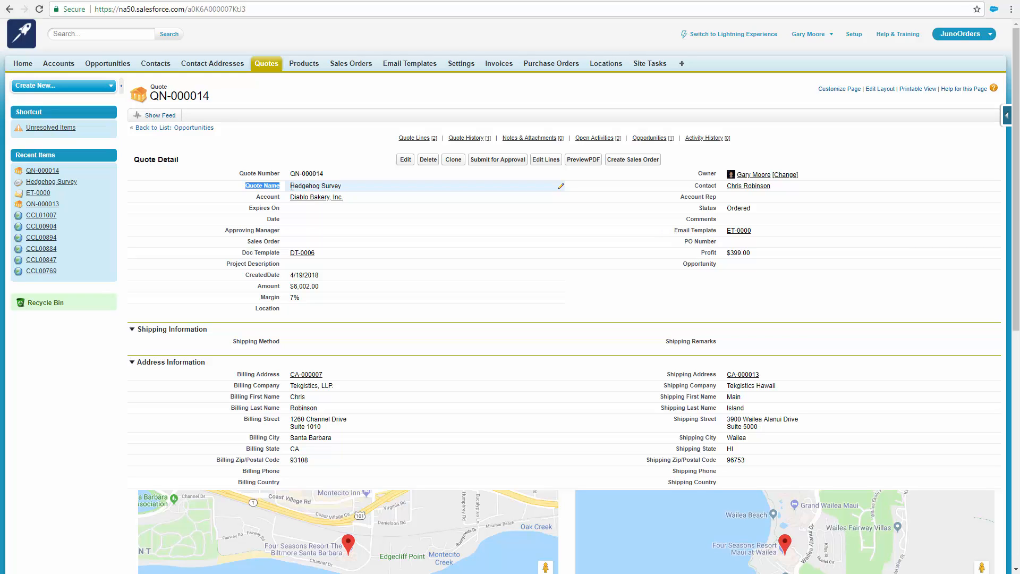
# Examine the quote's name and detail fields, billing and shipping addresses with their maps, quote lines and related lists.
pyautogui.doubleClick(292, 186)
pyautogui.moveTo(292, 186); pyautogui.dragTo(341, 186)
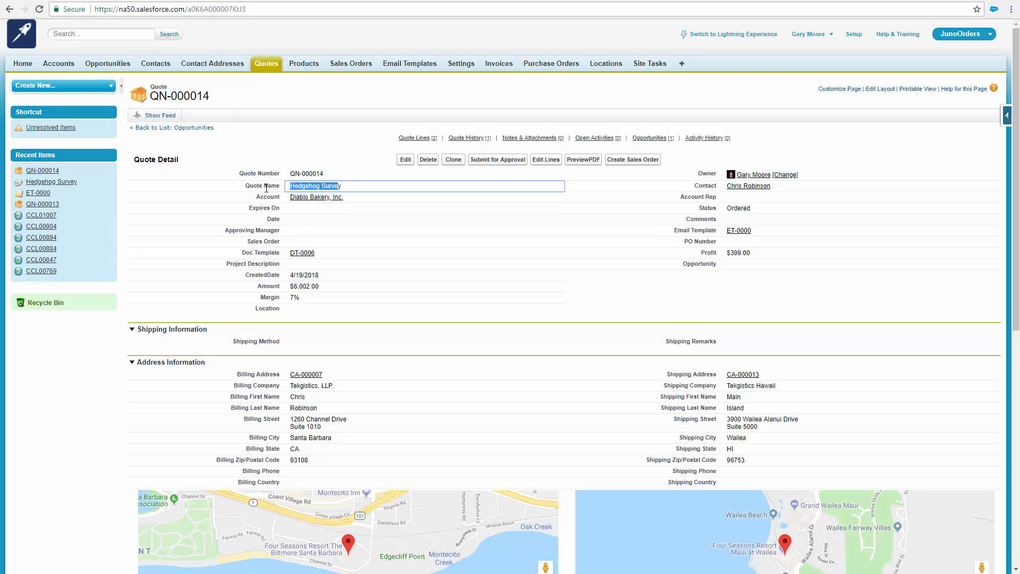
pyautogui.scroll(-1, 267, 188)
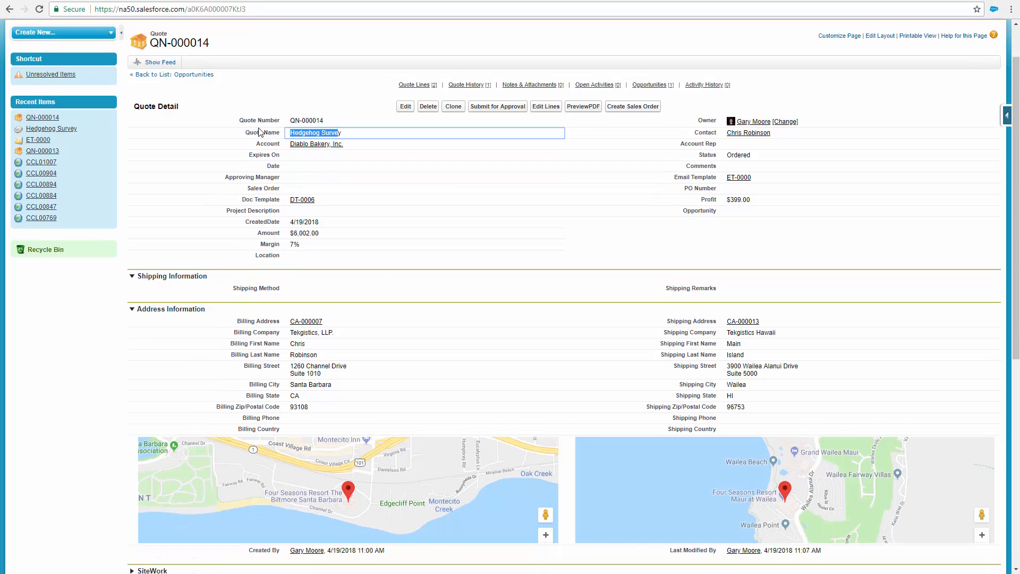
pyautogui.scroll(-2, 279, 169)
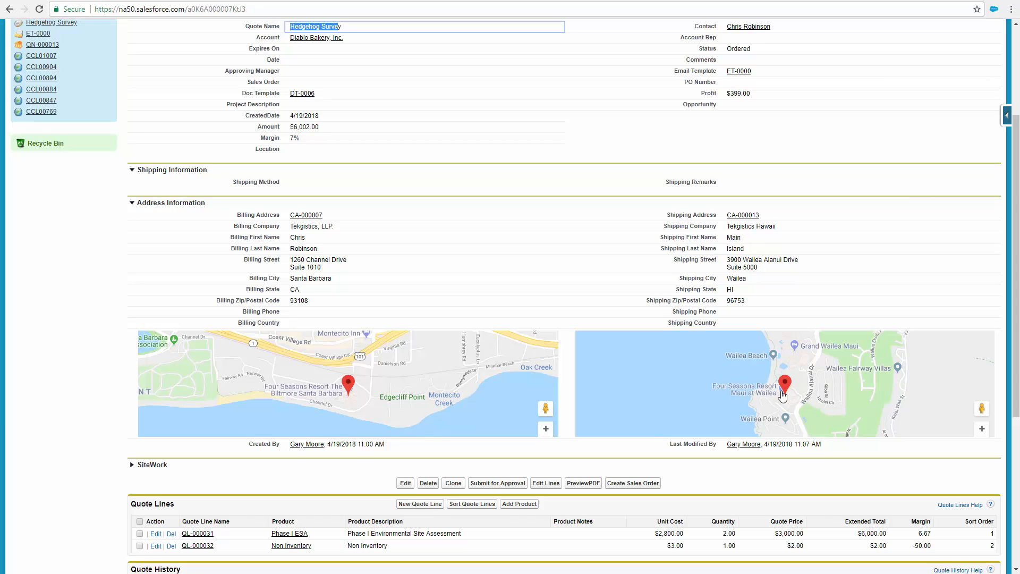
pyautogui.scroll(-2, 688, 351)
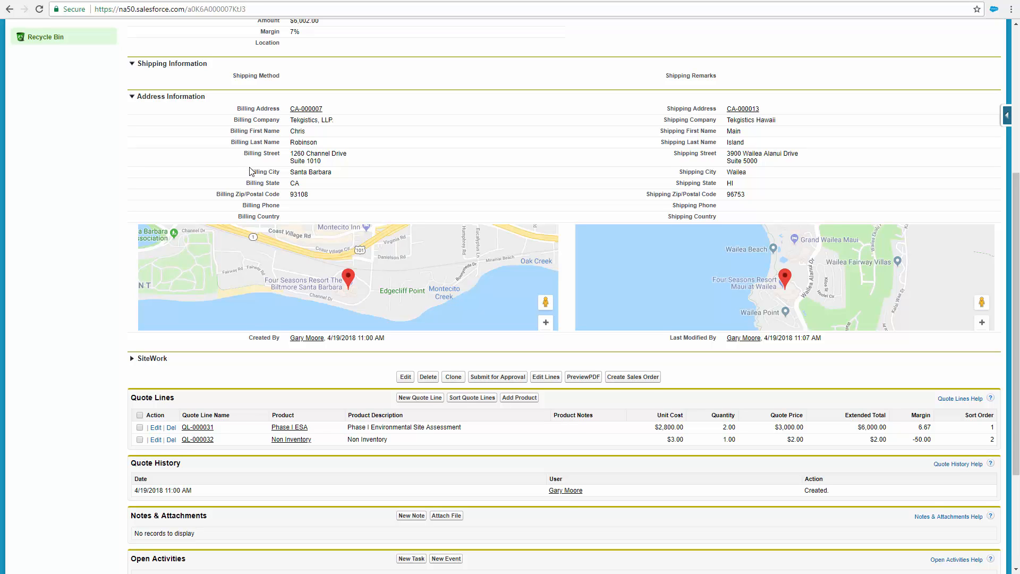
pyautogui.scroll(1, 250, 172)
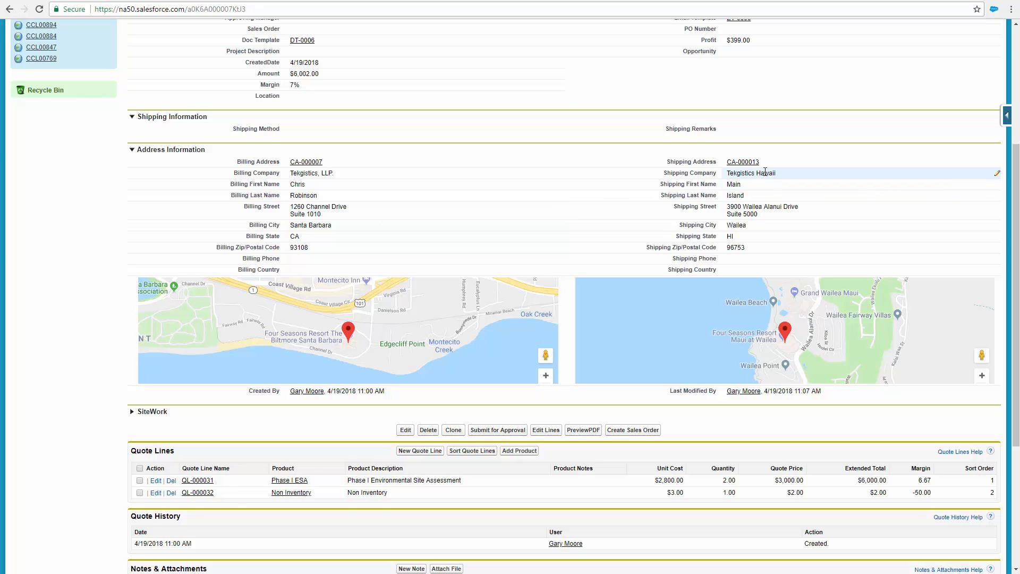
pyautogui.moveTo(748, 165)
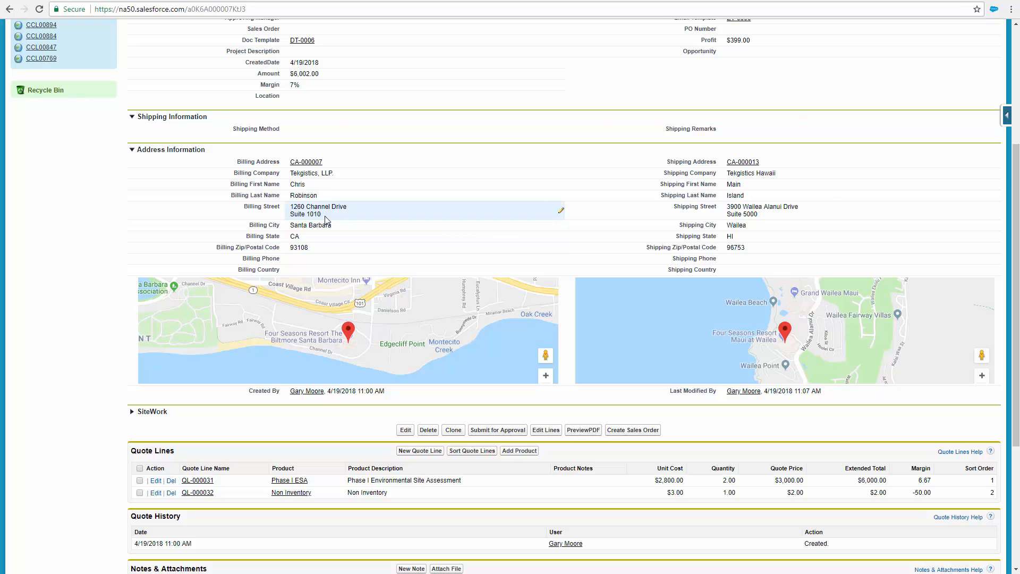
pyautogui.scroll(-3, 333, 234)
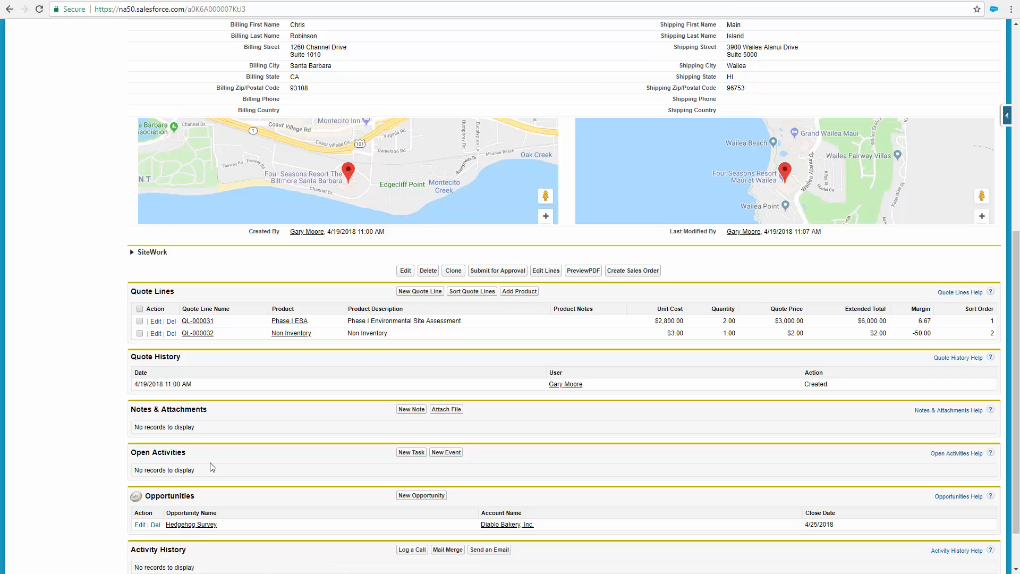
pyautogui.scroll(7, 210, 467)
pyautogui.click(350, 143)
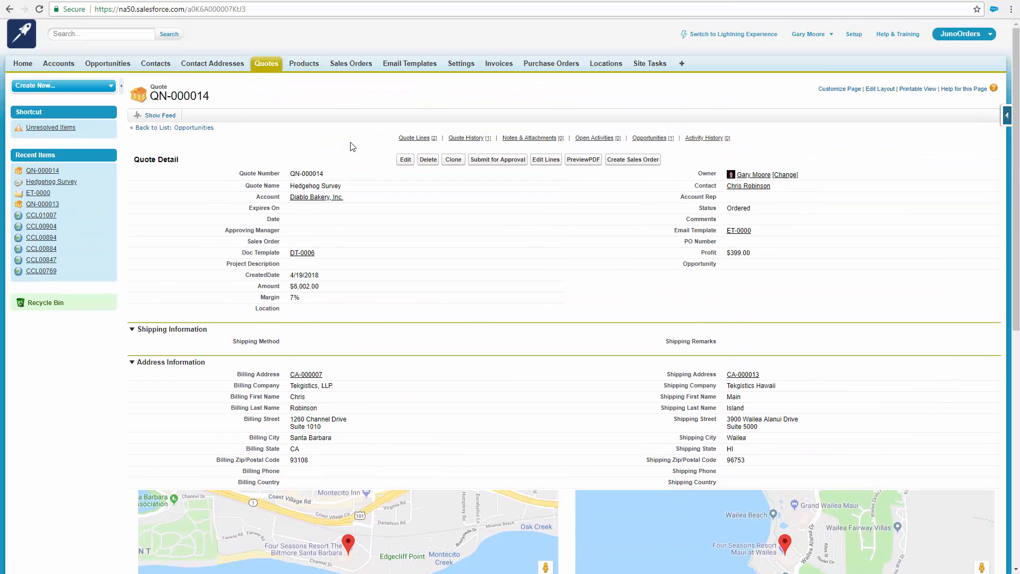
# Open the quote's page layout for editing and locate the QuoteBillingMap and QuoteShippingMap Visualforce pages in it.
pyautogui.click(875, 91)
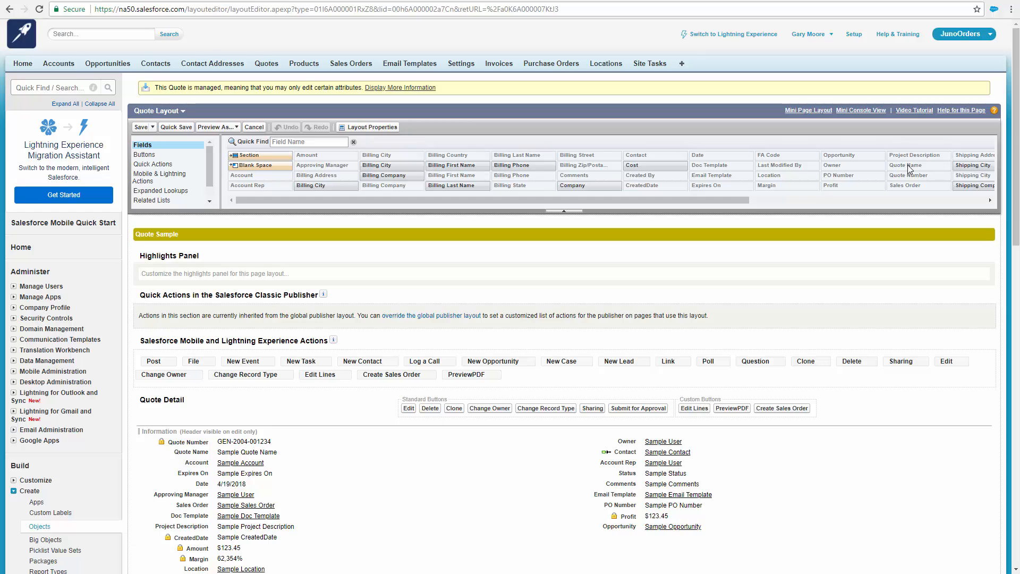
pyautogui.moveTo(910, 169)
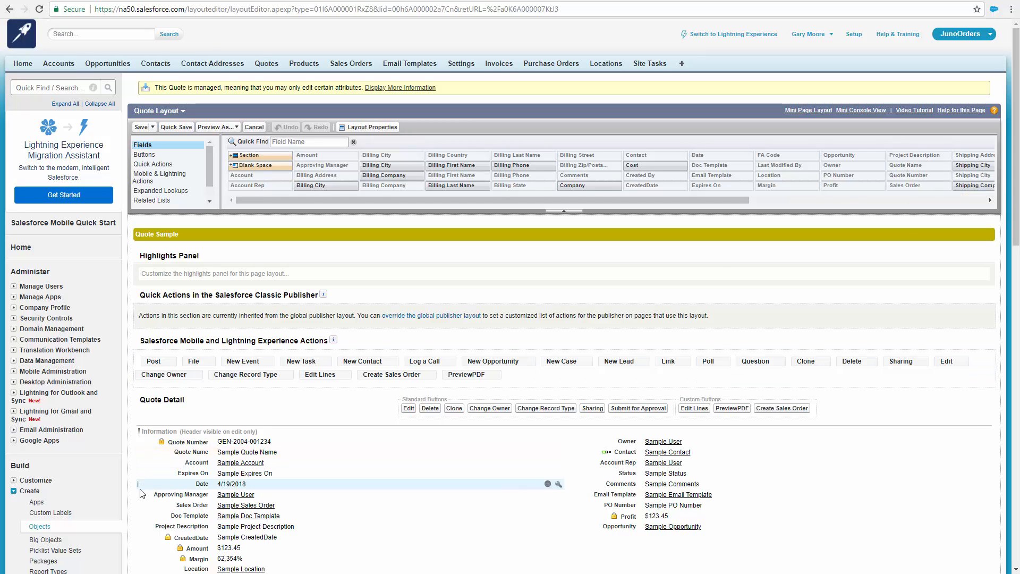
pyautogui.scroll(-3, 197, 453)
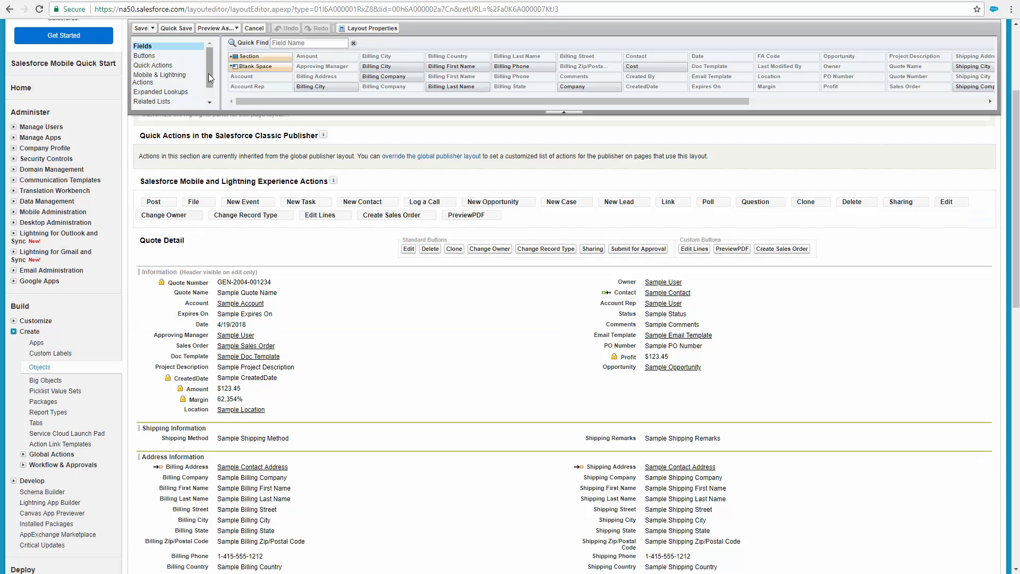
pyautogui.scroll(-1, 209, 80)
pyautogui.click(191, 105)
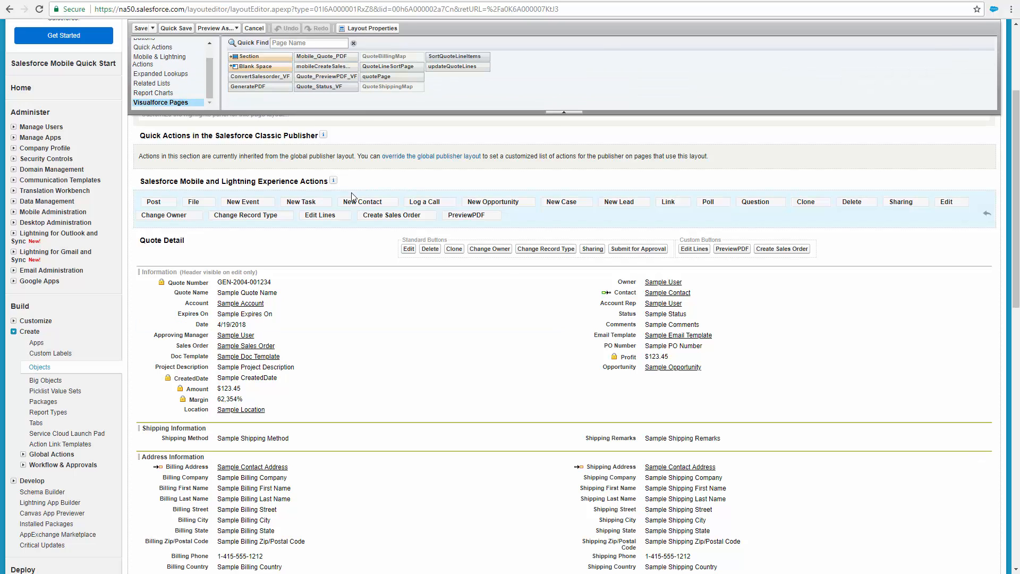
pyautogui.scroll(-1, 507, 84)
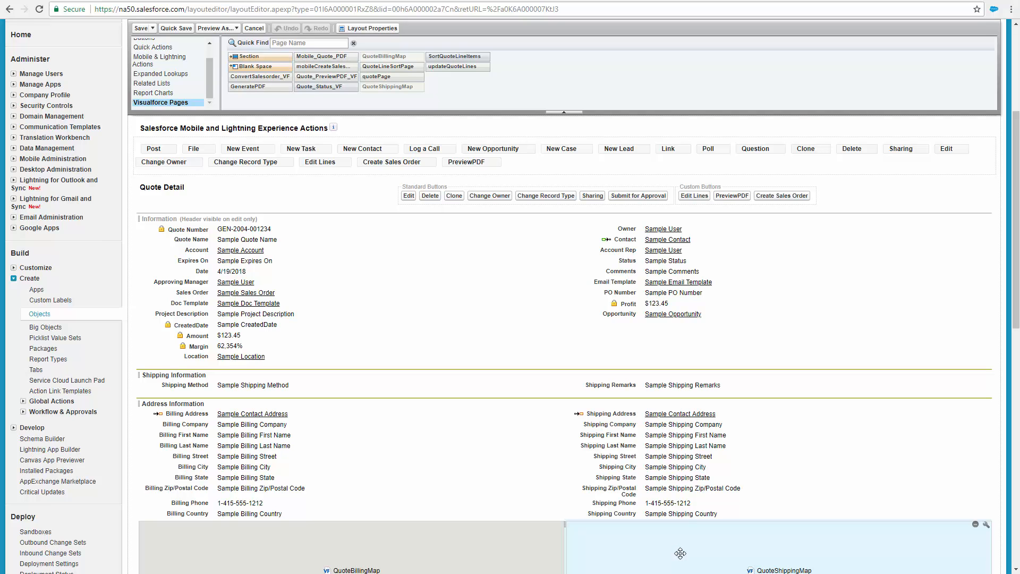
pyautogui.scroll(-4, 647, 429)
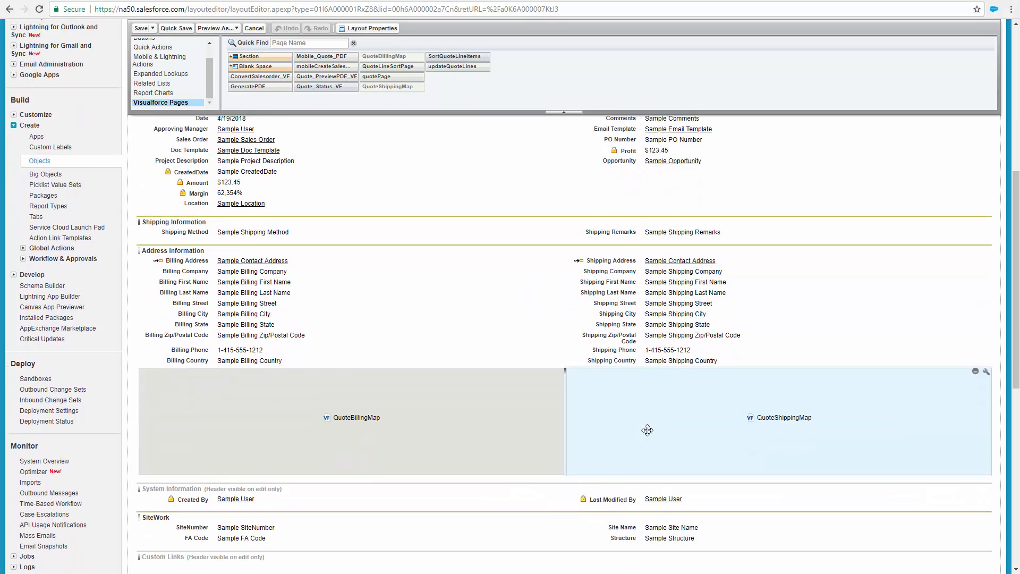
# Show the related lists available for the quote layout and review the ones already placed on it.
pyautogui.click(153, 84)
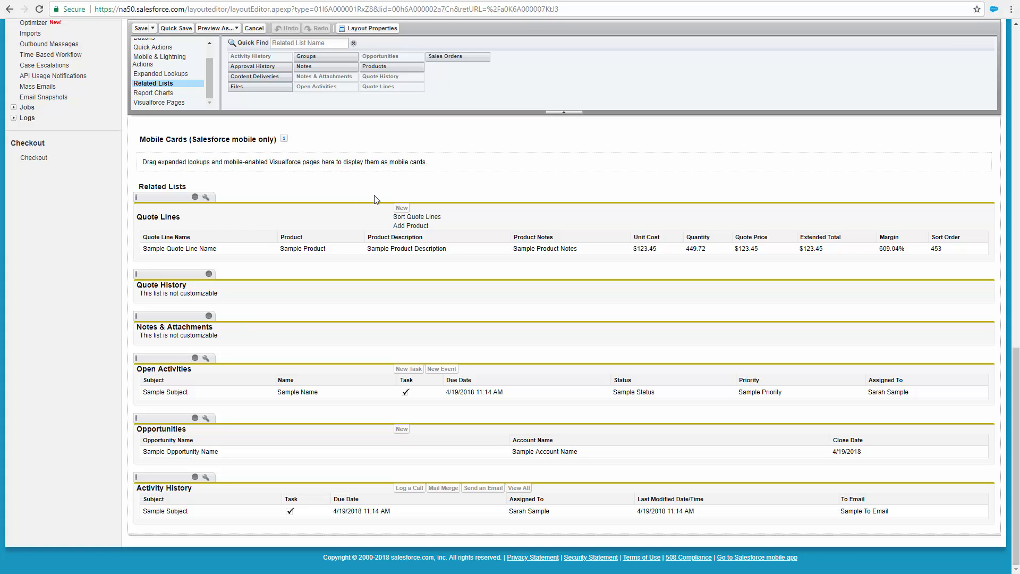
pyautogui.scroll(2, 359, 176)
pyautogui.scroll(2, 359, 177)
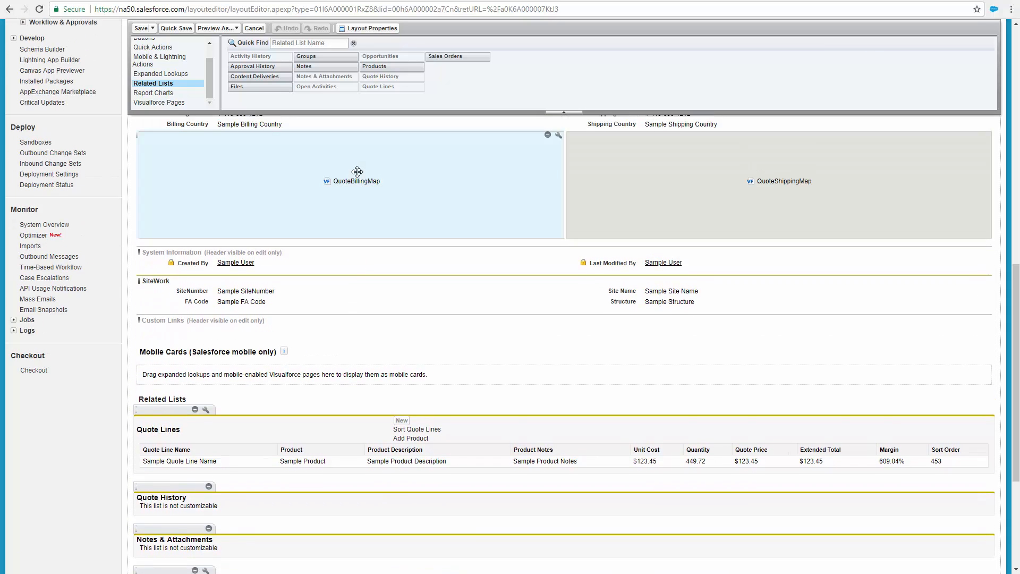
pyautogui.scroll(6, 357, 170)
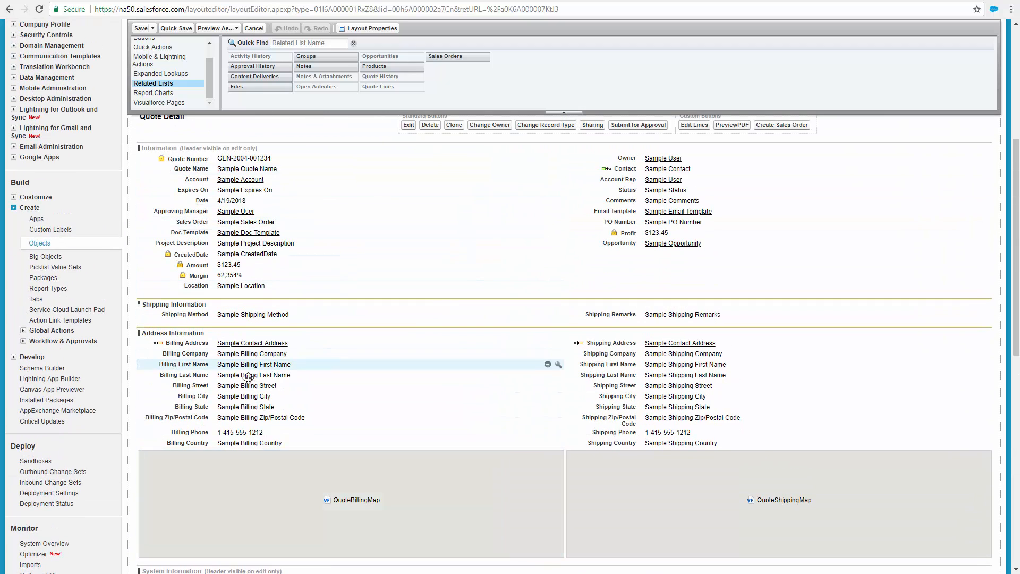
pyautogui.scroll(2, 260, 353)
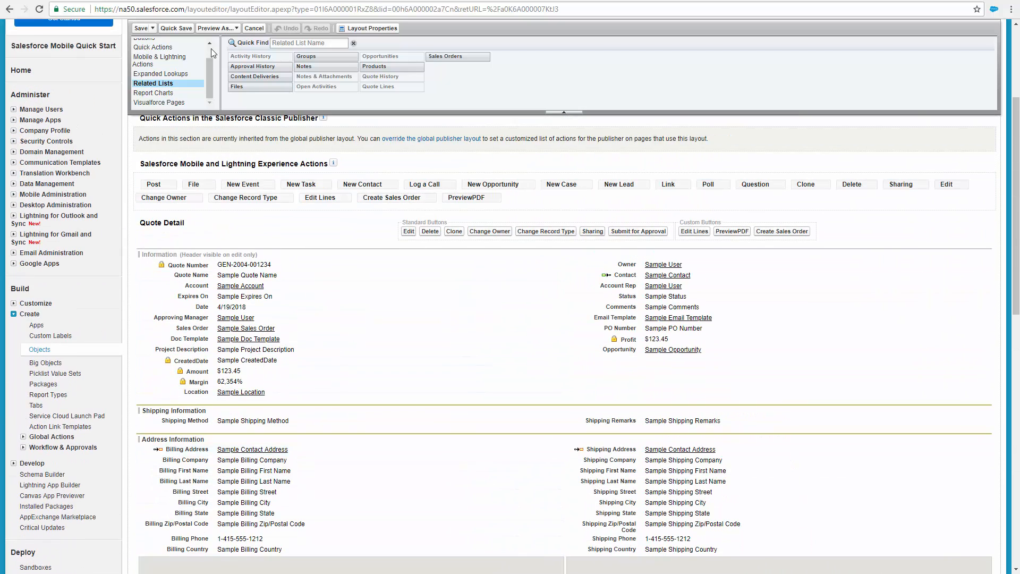
# Try placing the read-only Billing Company field at the start of Address Information, and discard the layout changes.
pyautogui.scroll(1, 170, 50)
pyautogui.click(170, 50)
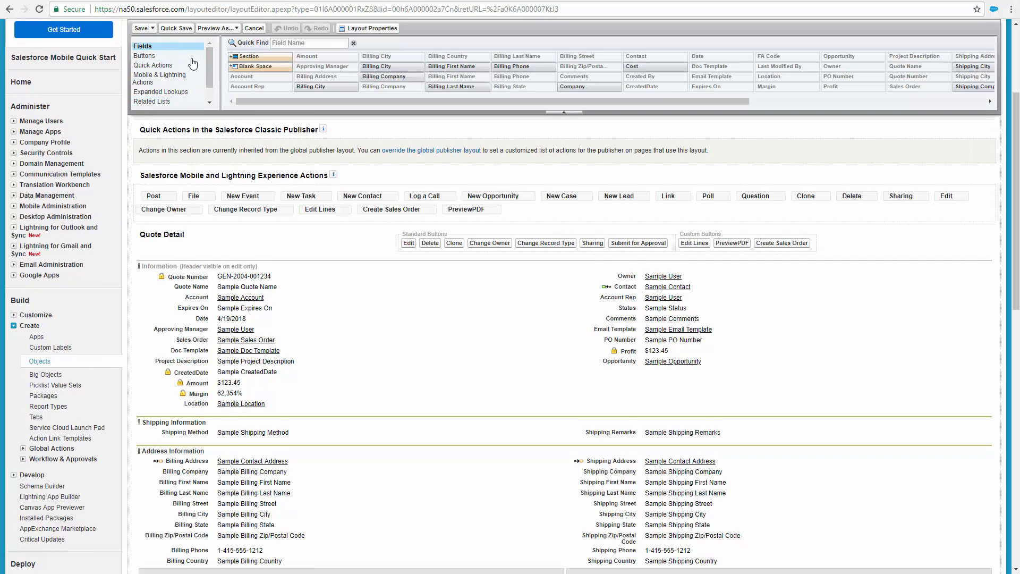
pyautogui.scroll(-1, 338, 257)
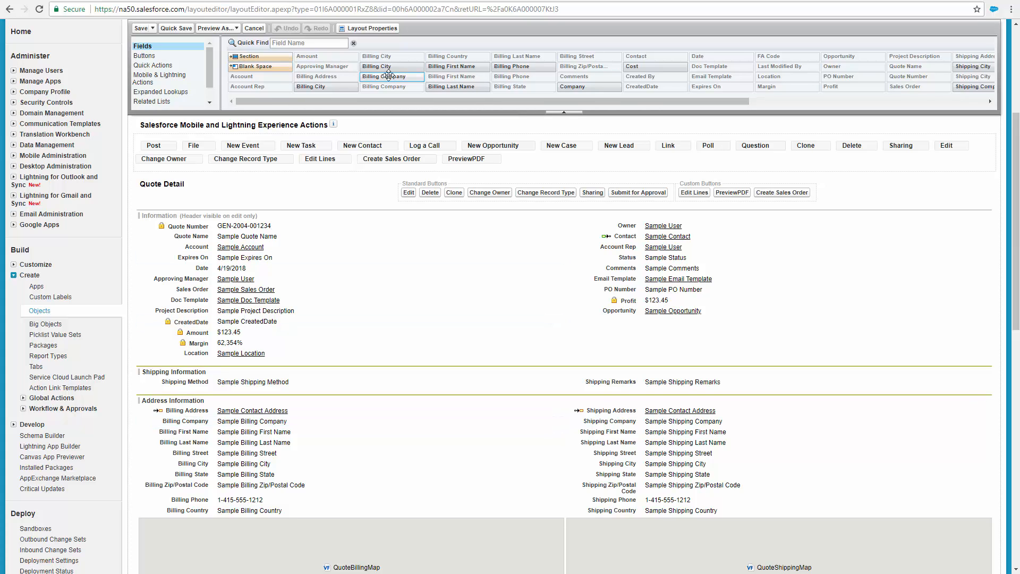
pyautogui.moveTo(386, 77); pyautogui.dragTo(202, 456)
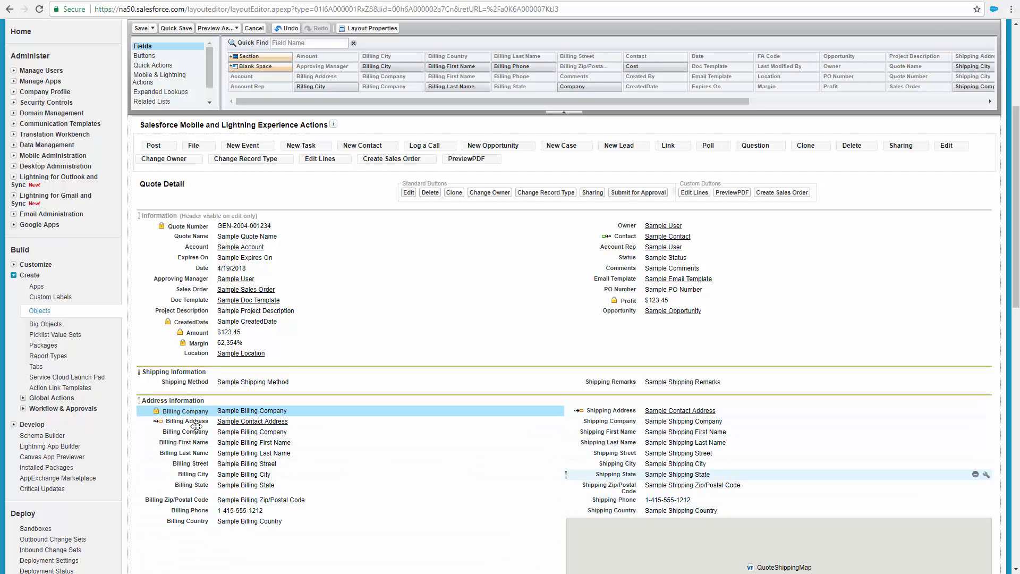
pyautogui.moveTo(162, 412); pyautogui.dragTo(319, 130)
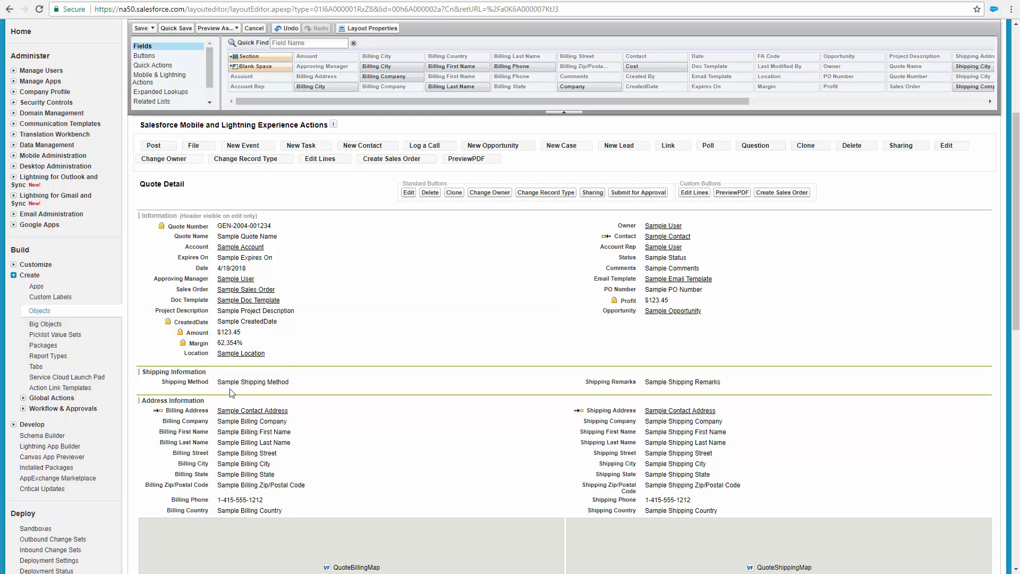
pyautogui.click(257, 30)
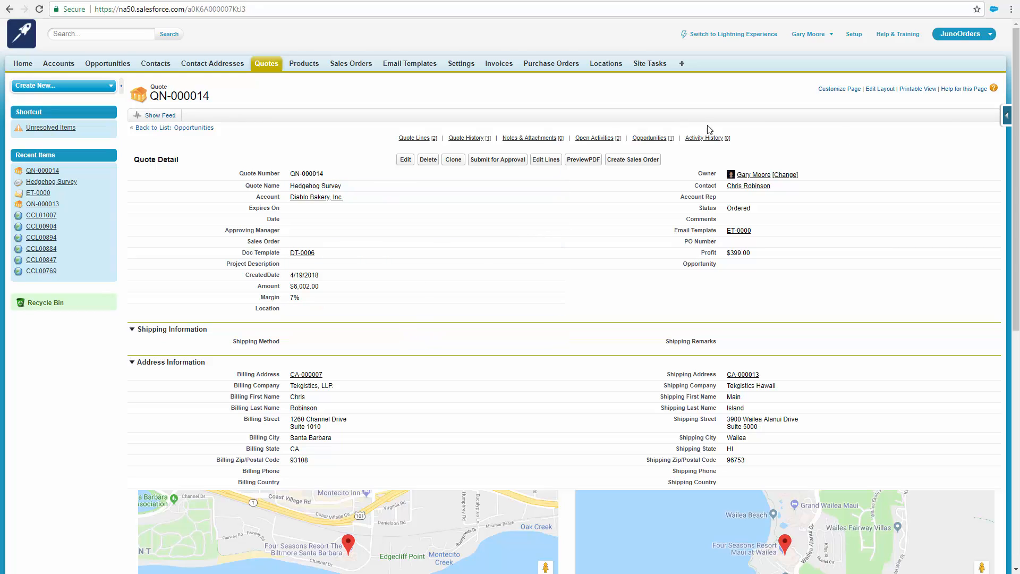
# Open the quote object's custom fields and check the data type and field-level security of the Text(255) Billing Company field.
pyautogui.click(1008, 120)
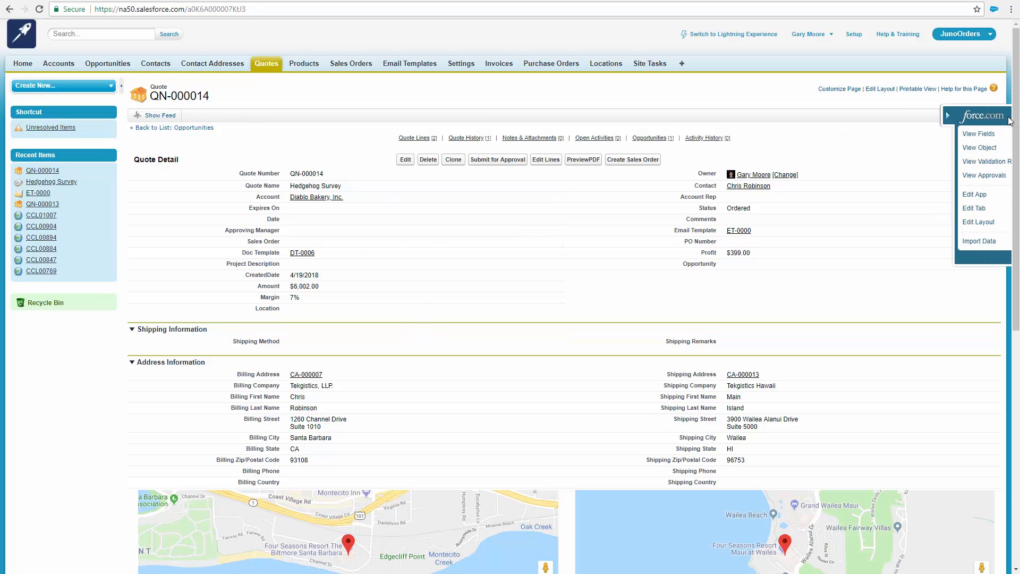
pyautogui.click(918, 135)
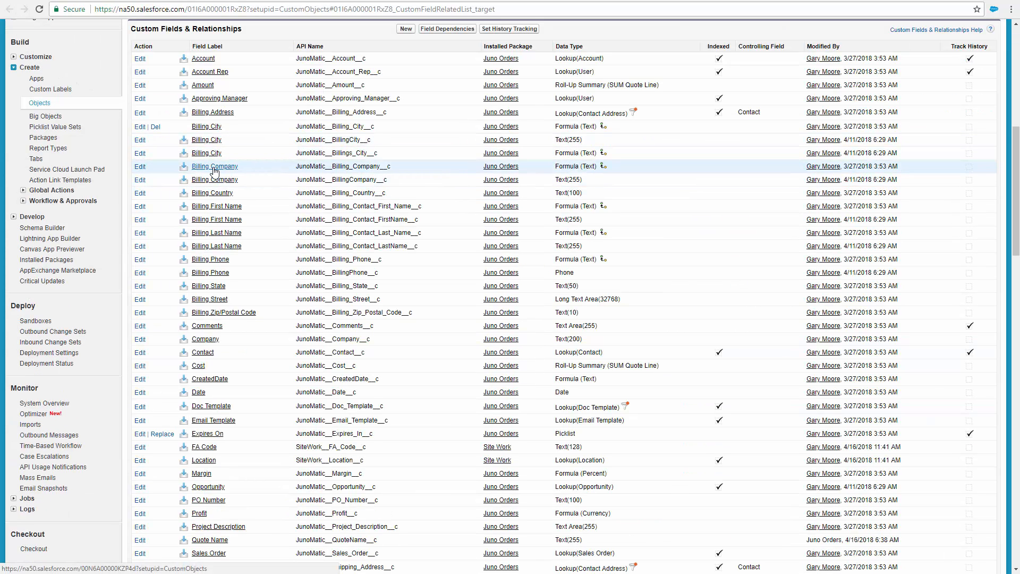
pyautogui.tripleClick(567, 179)
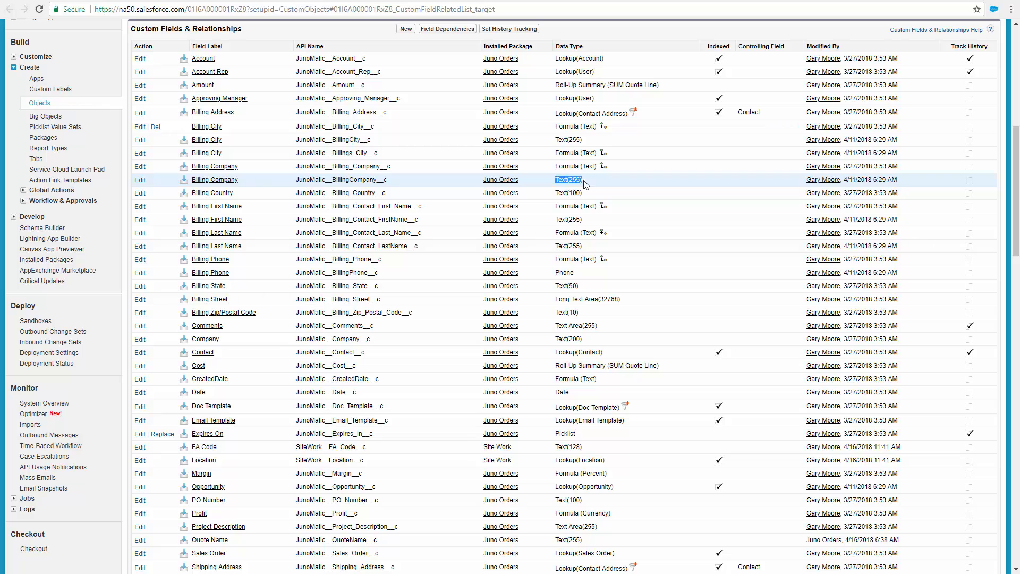
pyautogui.click(208, 181)
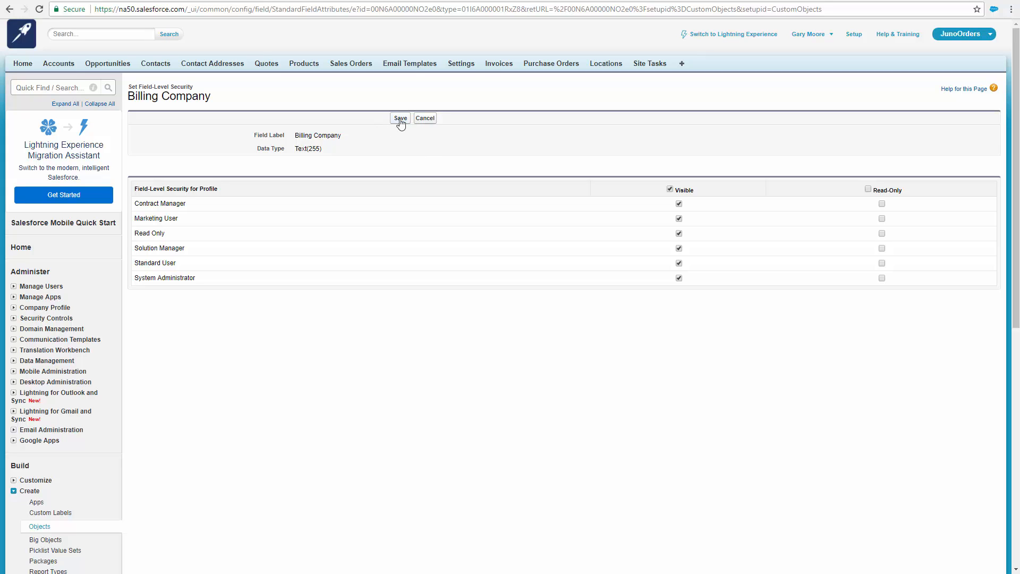
pyautogui.click(425, 119)
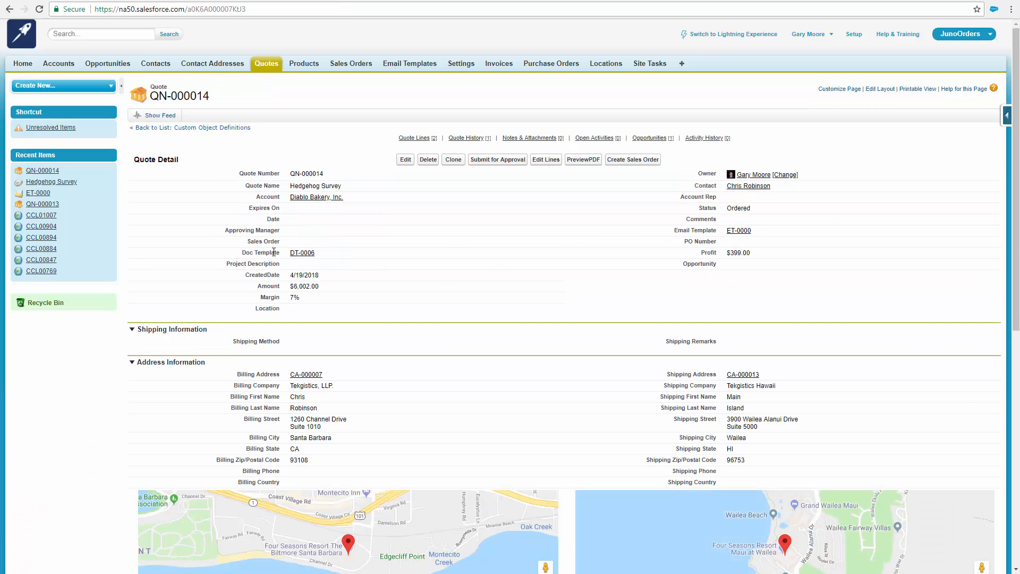
# Review the quote record again from its detail fields down to the quote lines and related lists.
pyautogui.scroll(-1, 350, 251)
pyautogui.scroll(-2, 350, 251)
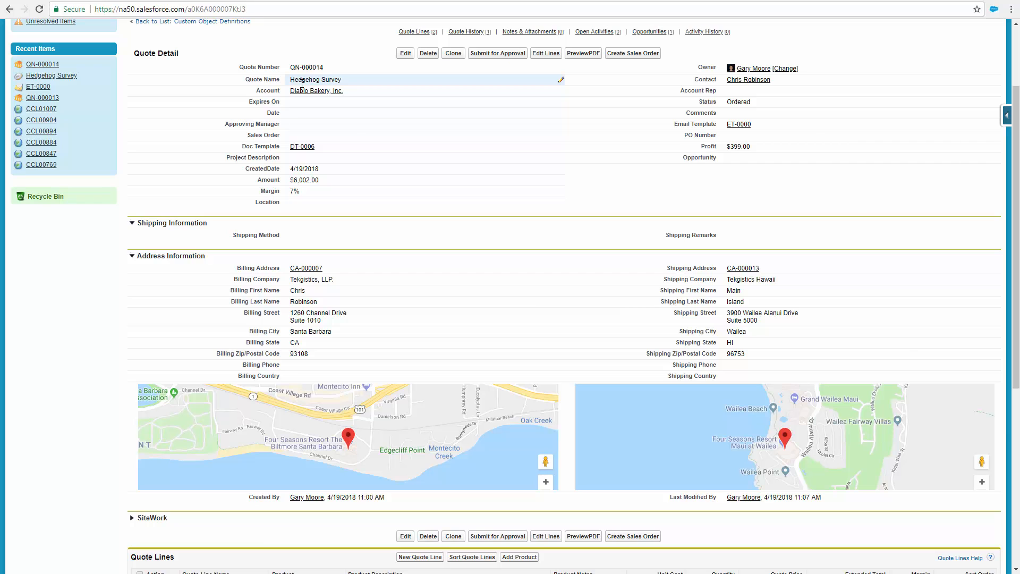
pyautogui.scroll(-5, 302, 83)
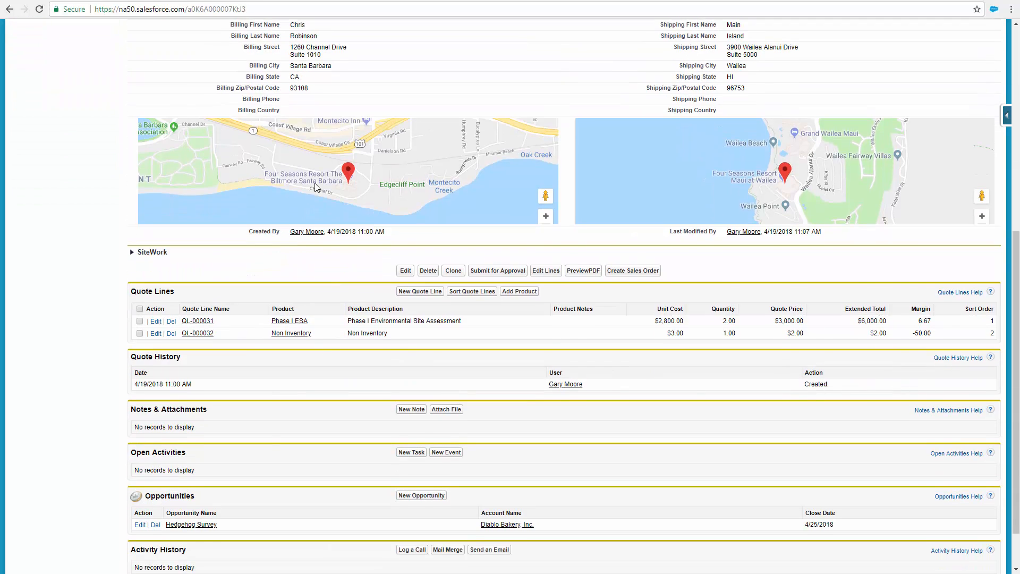